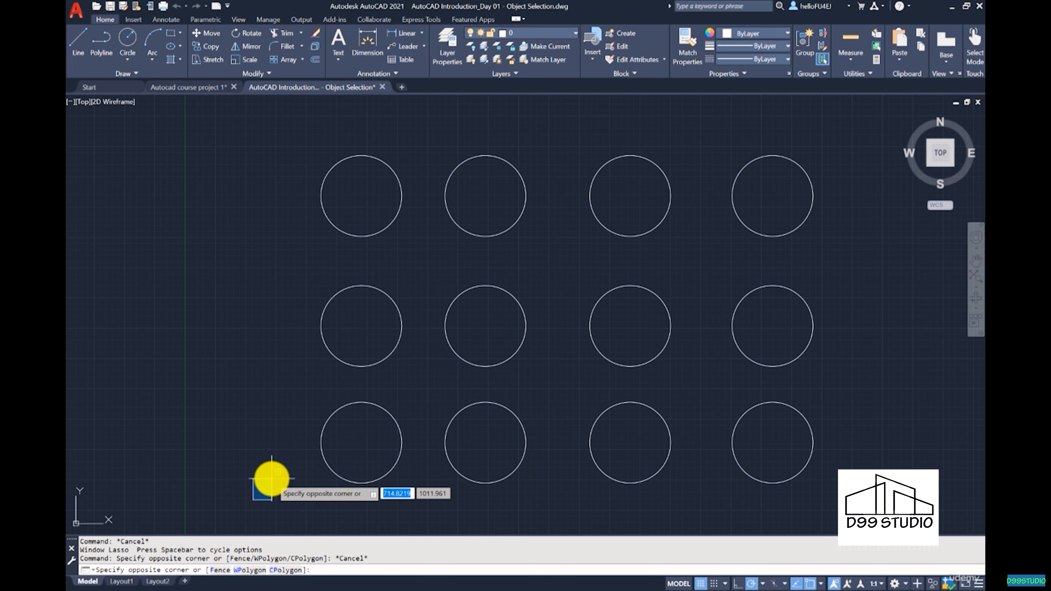
# - Select the first and third bottom-row circles and the second middle-row circle with a WPolygon selection, and clear the selection
pyautogui.write('wp')
pyautogui.press('Return')
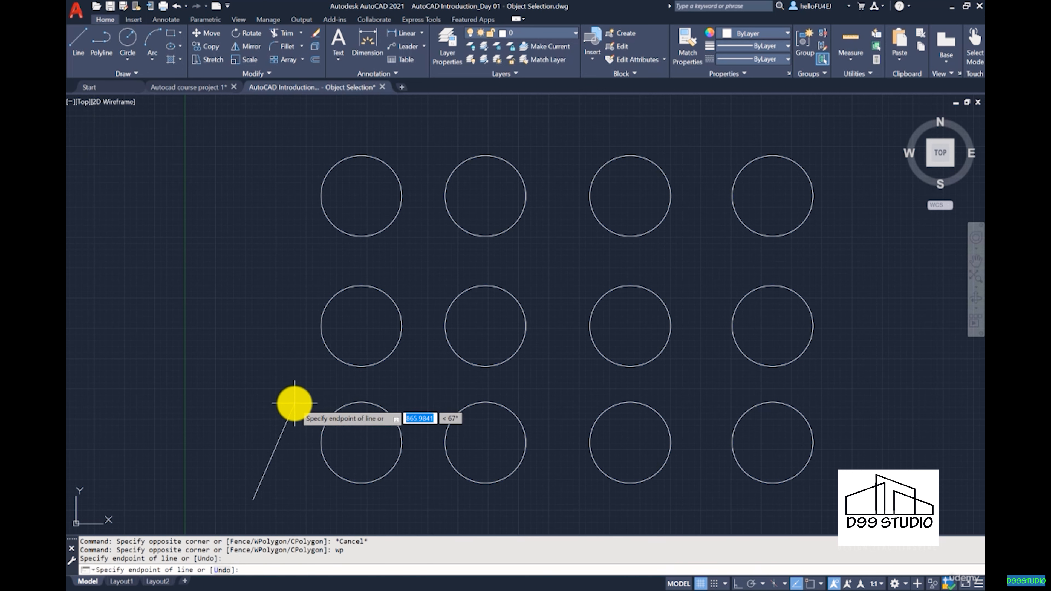
pyautogui.click(292, 359)
pyautogui.click(425, 370)
pyautogui.click(450, 261)
pyautogui.click(559, 275)
pyautogui.click(570, 396)
pyautogui.click(702, 386)
pyautogui.click(703, 513)
pyautogui.click(555, 497)
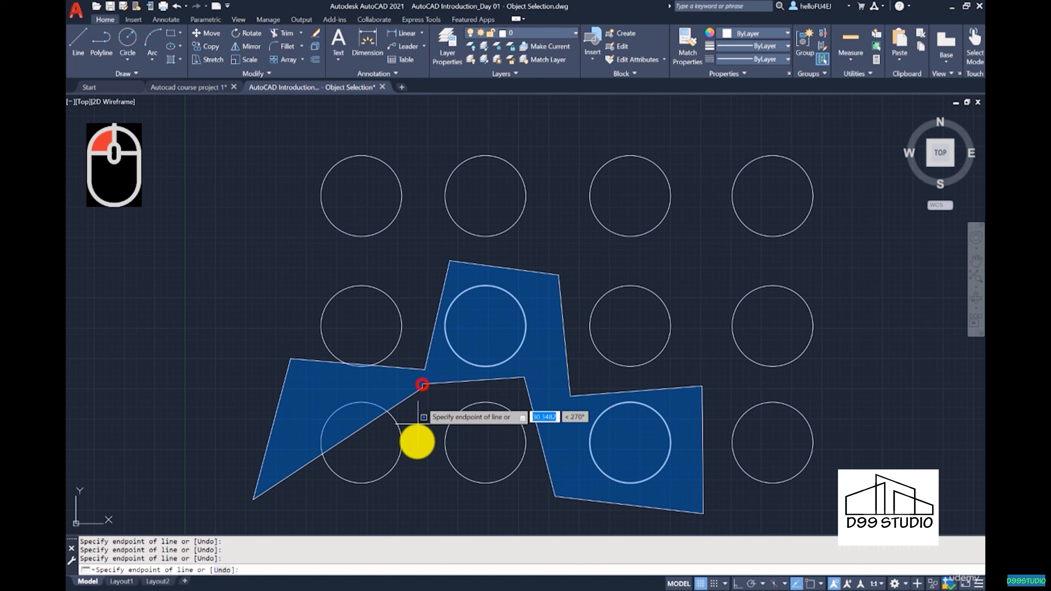
pyautogui.click(410, 498)
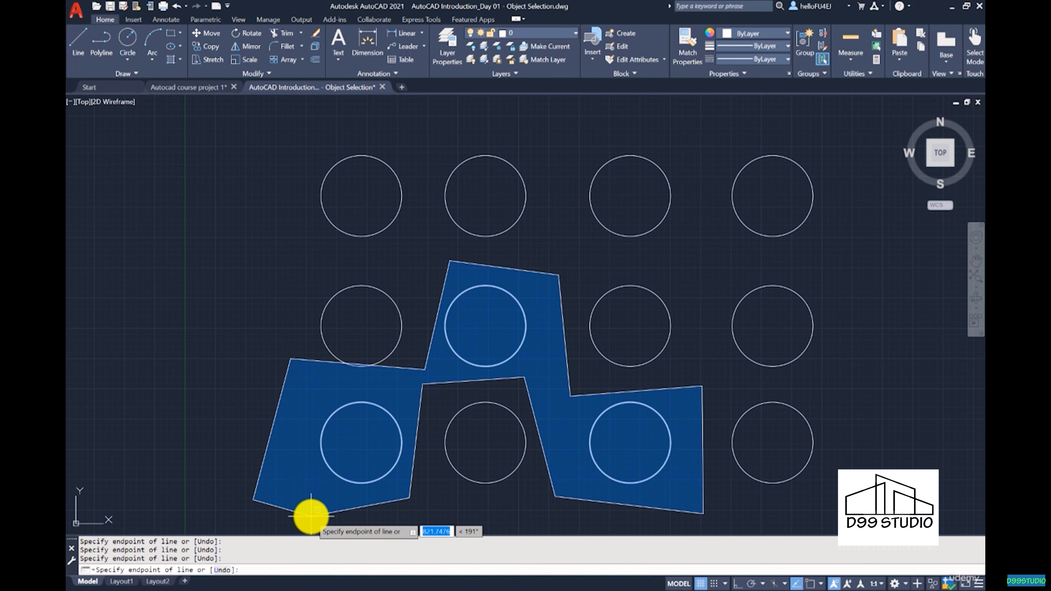
pyautogui.press('Return')
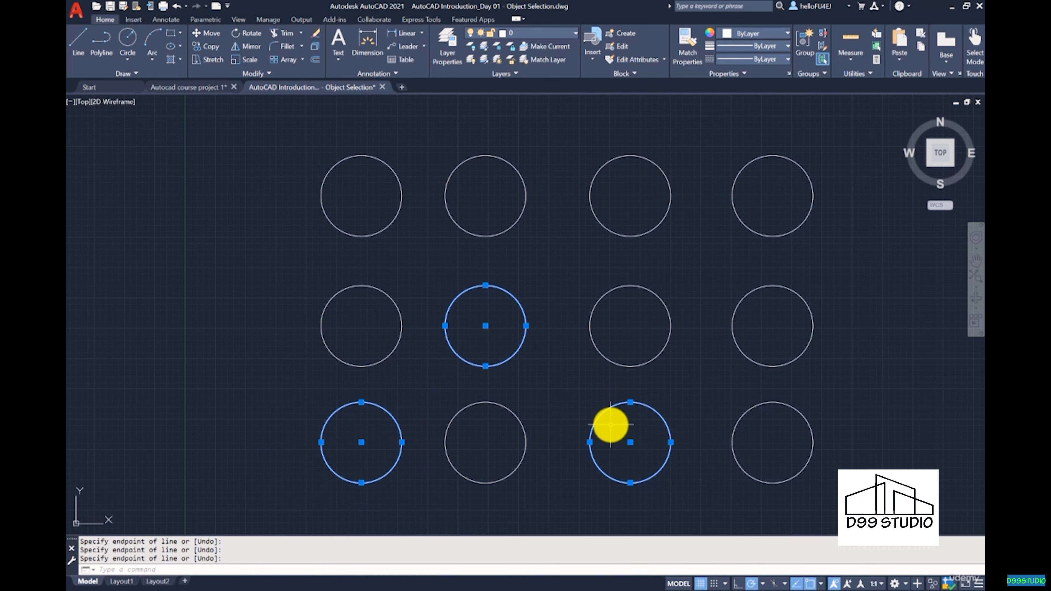
pyautogui.press('Escape')
# - Select all four bottom-row circles plus the first and third middle-row circles with a CPolygon selection, and clear the selection
pyautogui.click(864, 492)
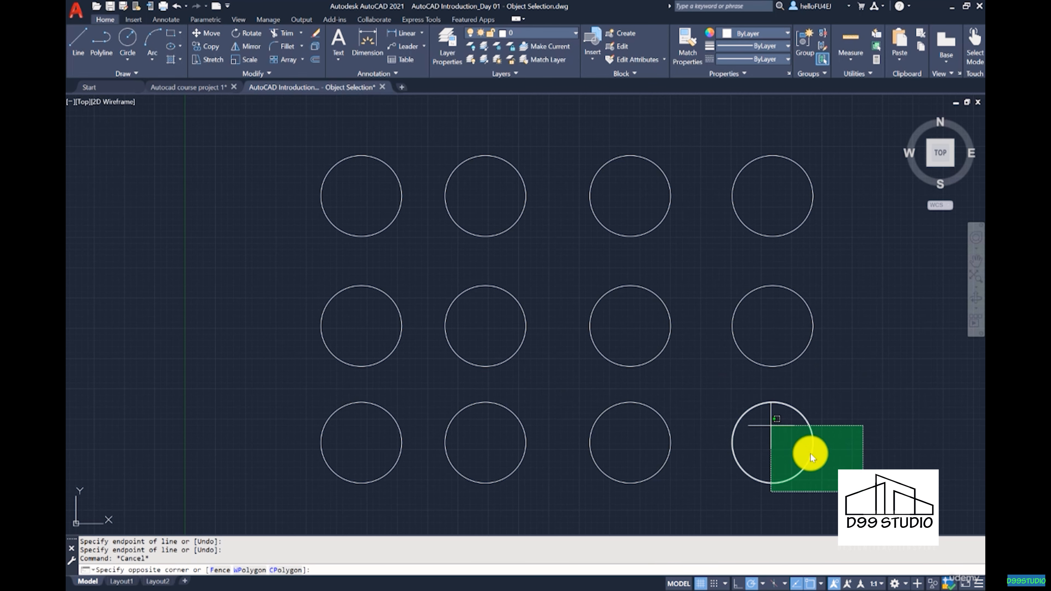
pyautogui.write('cp')
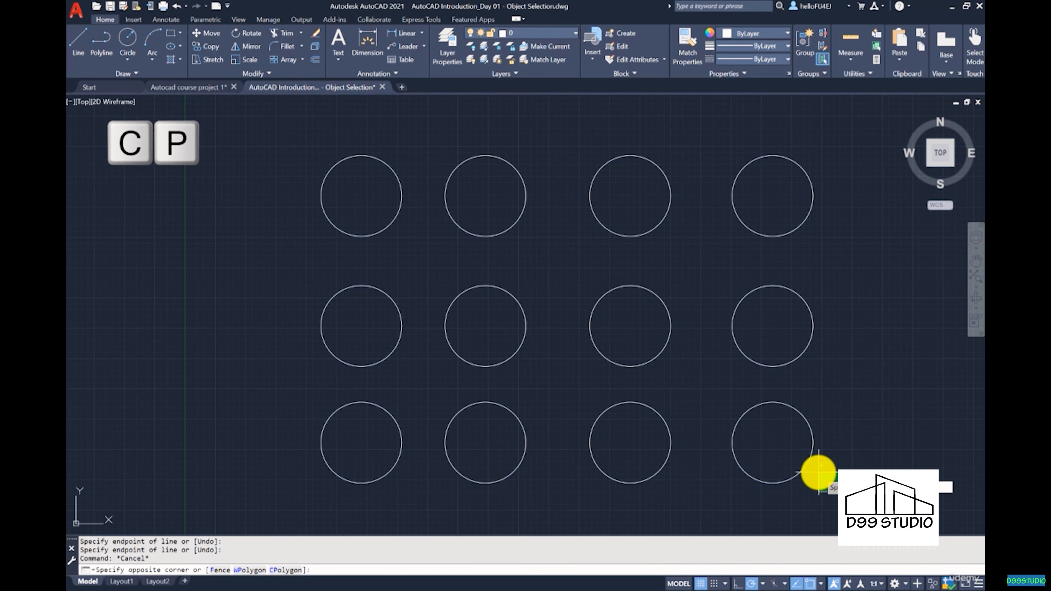
pyautogui.press('Return')
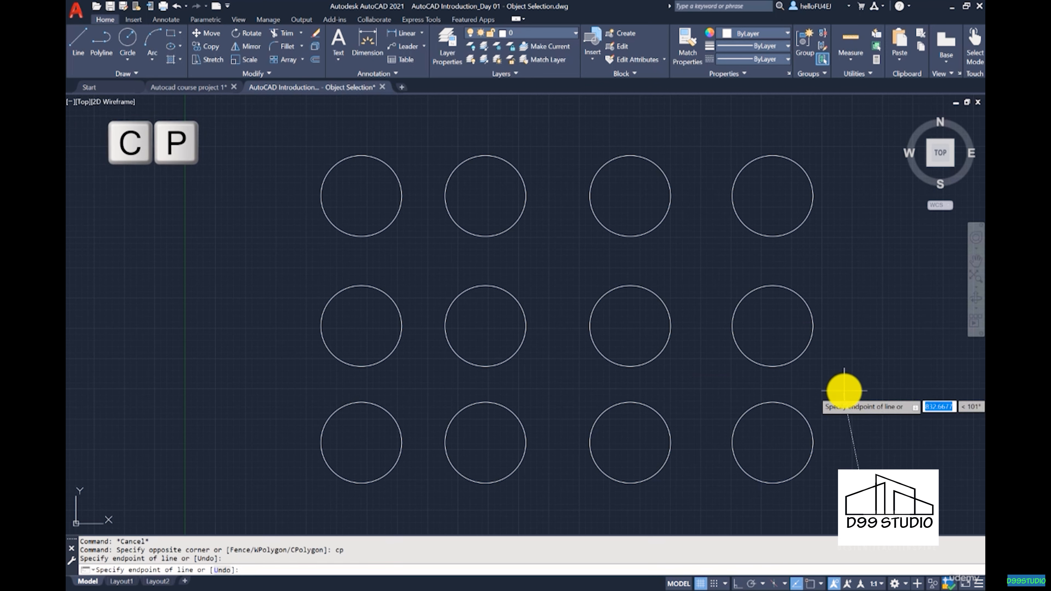
pyautogui.click(847, 380)
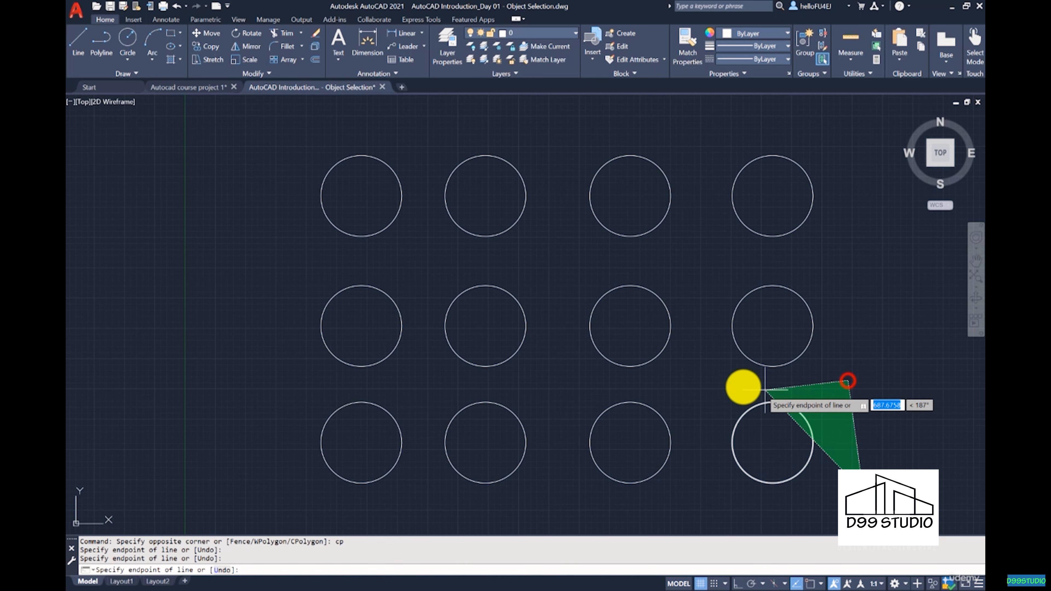
pyautogui.click(705, 368)
pyautogui.click(672, 263)
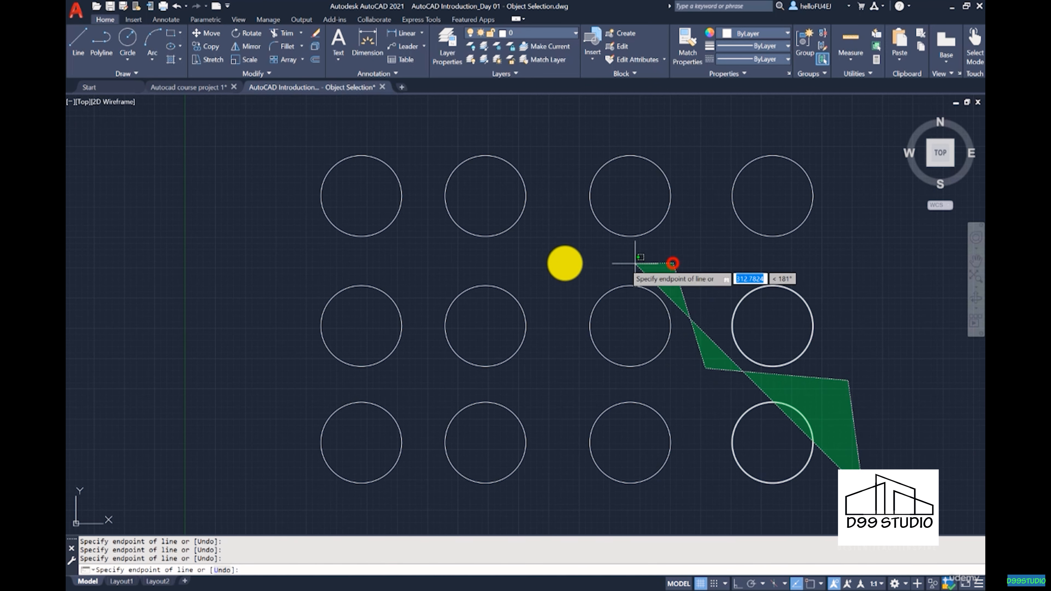
pyautogui.click(553, 265)
pyautogui.click(549, 383)
pyautogui.click(462, 376)
pyautogui.click(383, 253)
pyautogui.click(281, 331)
pyautogui.click(278, 452)
pyautogui.click(467, 506)
pyautogui.click(558, 397)
pyautogui.click(654, 442)
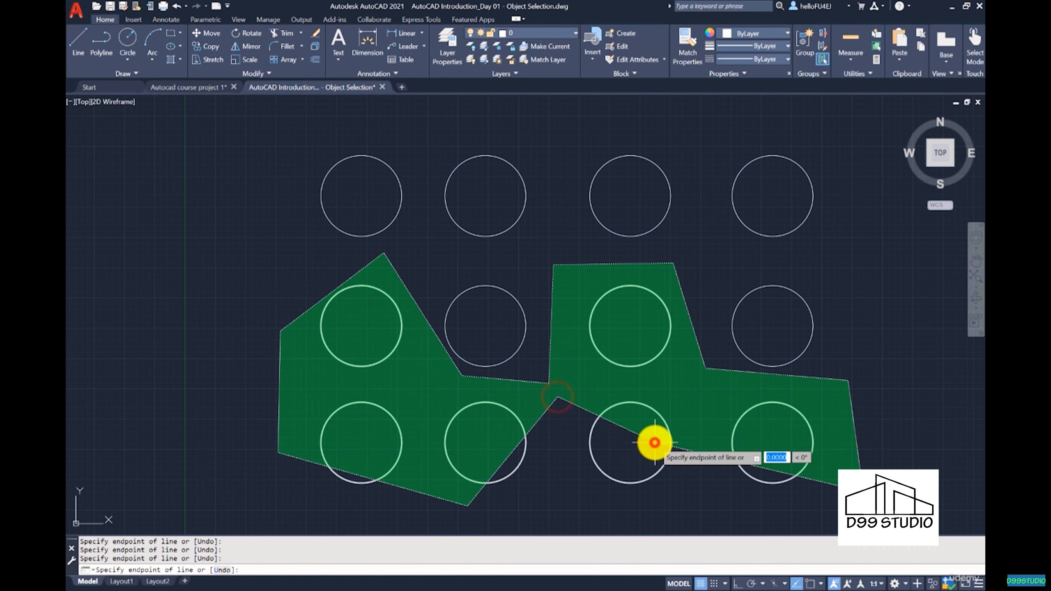
pyautogui.press('Return')
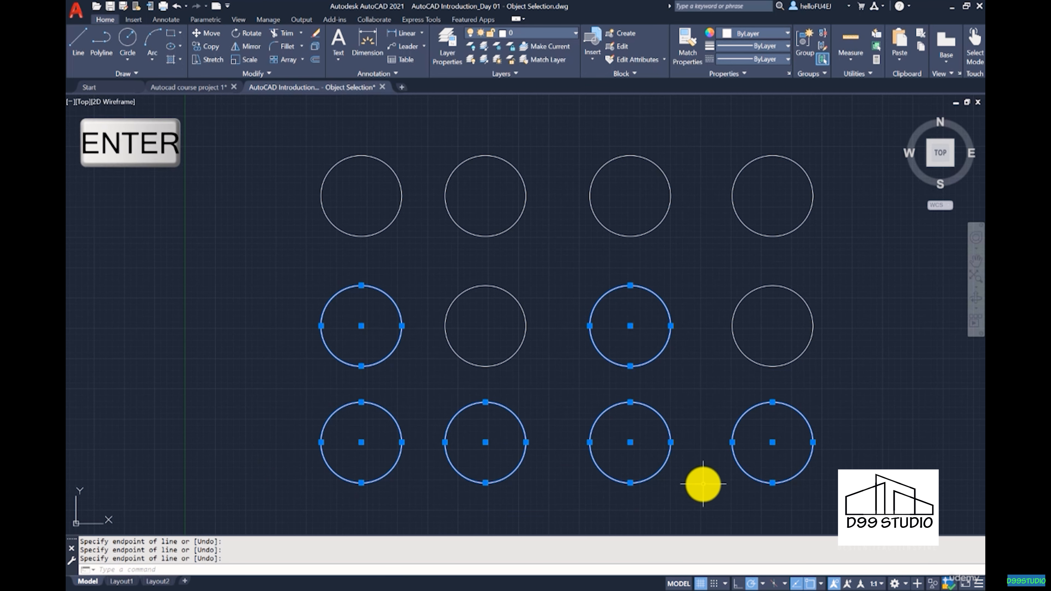
pyautogui.press('Escape')
# - Pick the four bottom-row circles and the first middle-row circle one by one, and clear the selection
pyautogui.click(801, 416)
pyautogui.click(664, 422)
pyautogui.click(512, 412)
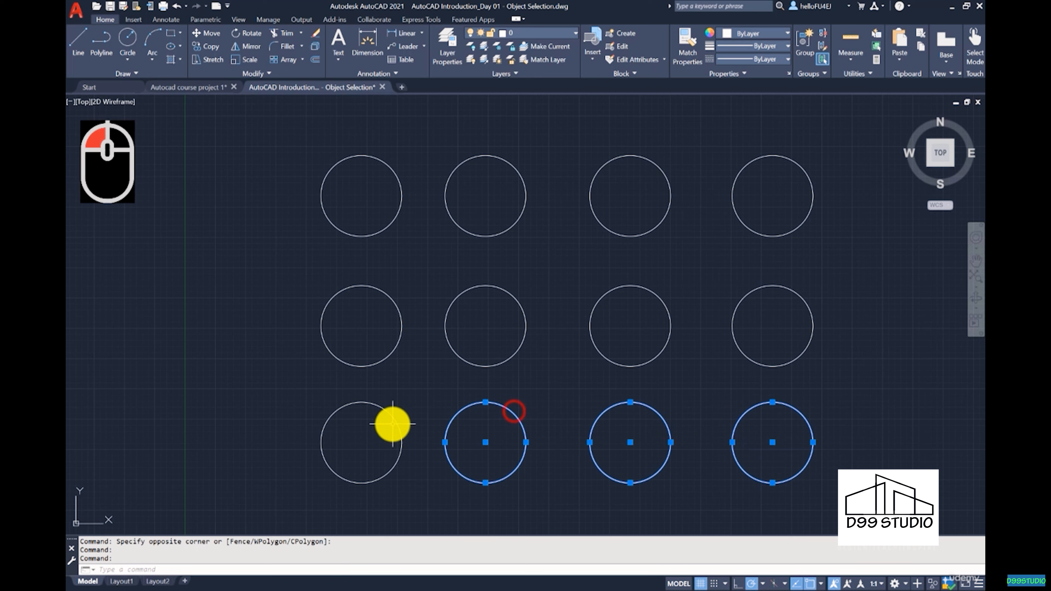
pyautogui.click(392, 414)
pyautogui.click(395, 350)
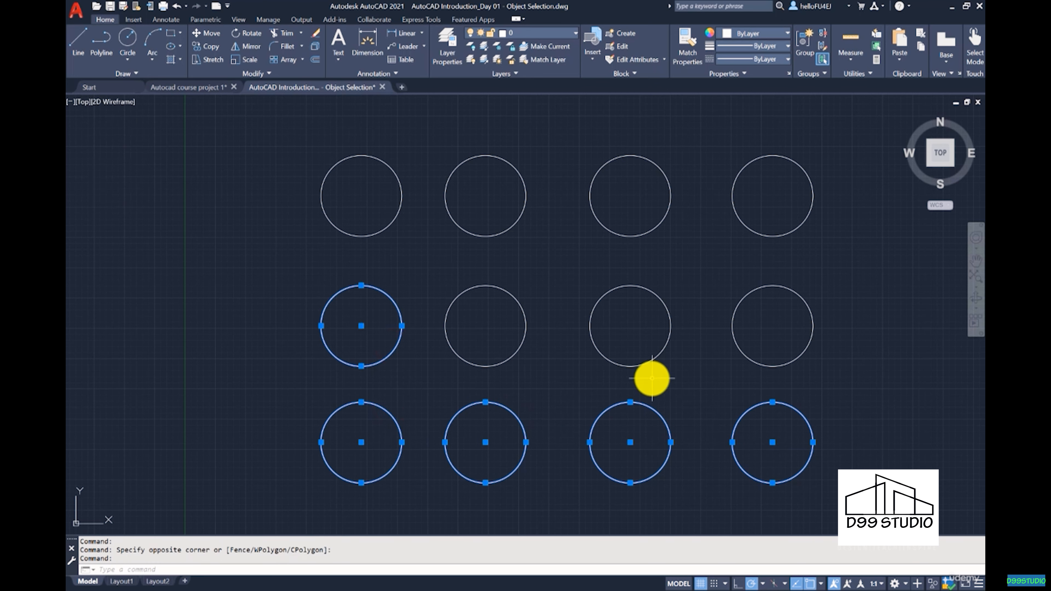
pyautogui.press('Escape')
pyautogui.press('Escape')
pyautogui.press('Escape')
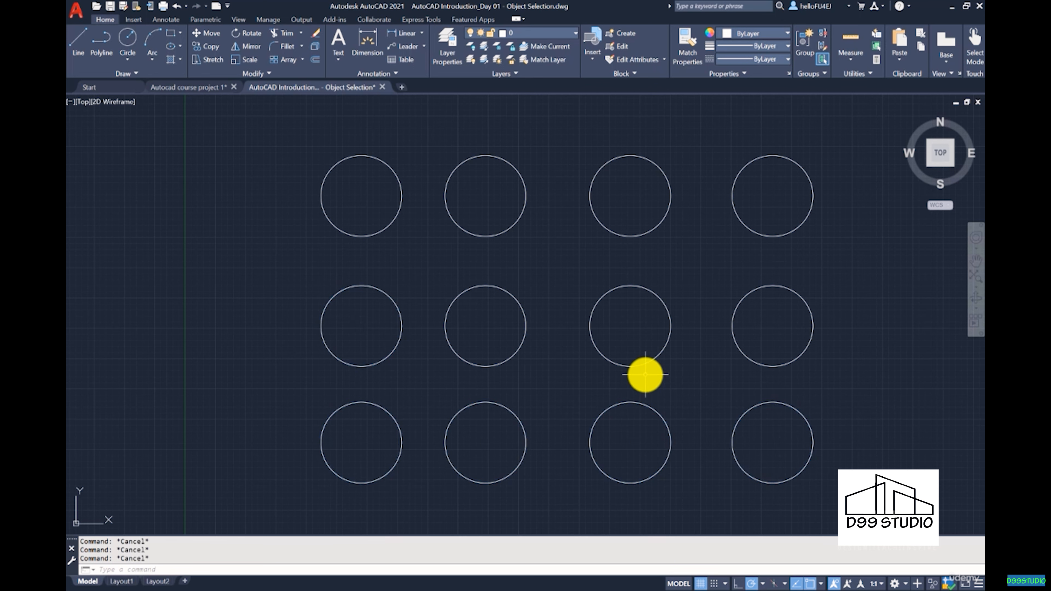
# - Pick the bottom-row and middle-row circles and the first three top-row circles individually, and clear the selection
pyautogui.click(361, 483)
pyautogui.click(486, 483)
pyautogui.click(630, 484)
pyautogui.click(773, 483)
pyautogui.click(773, 367)
pyautogui.click(630, 366)
pyautogui.click(356, 237)
pyautogui.click(507, 230)
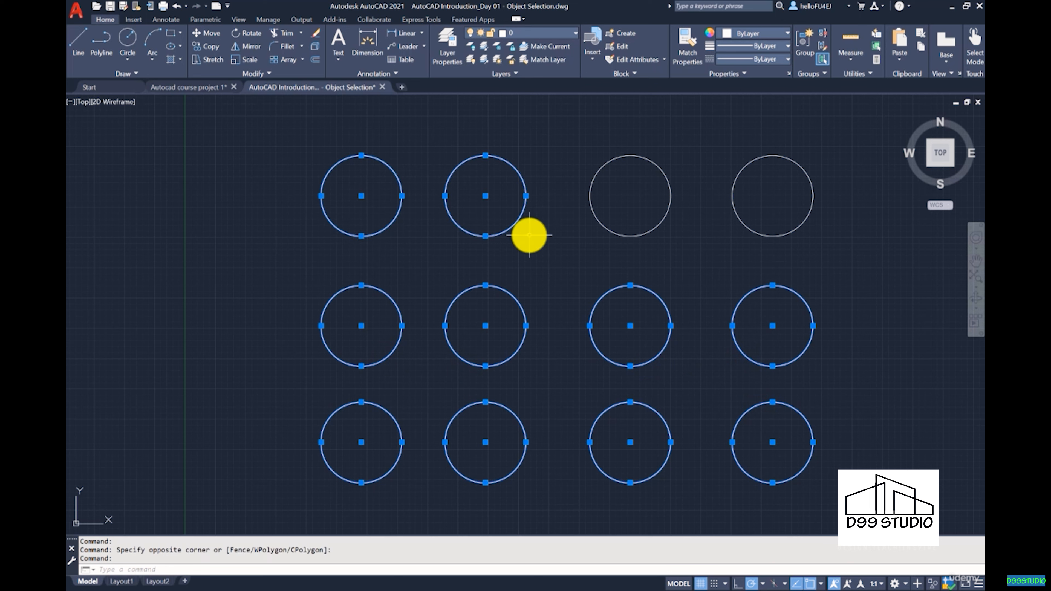
pyautogui.click(595, 218)
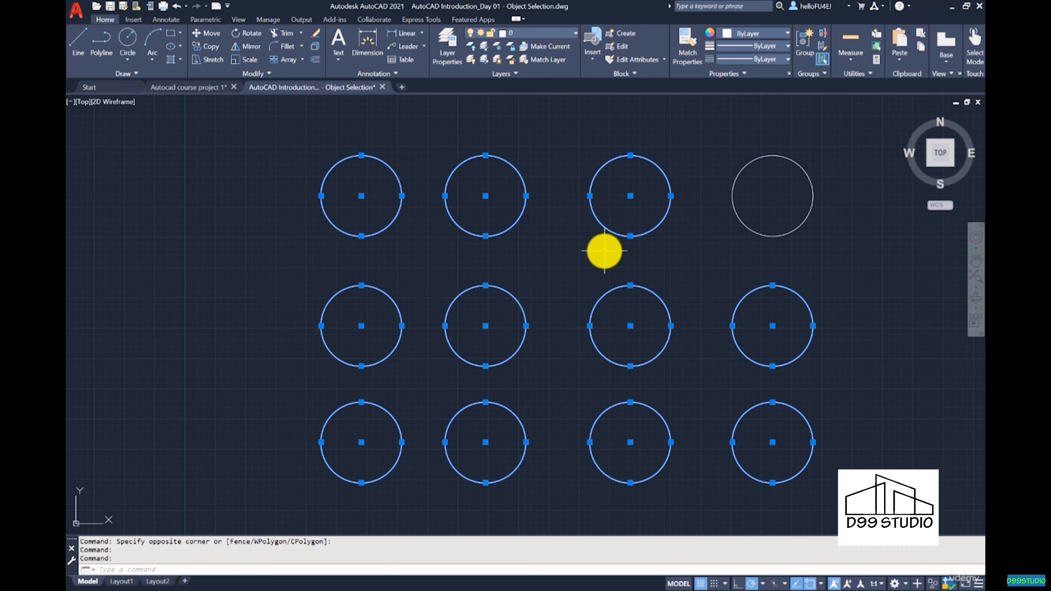
pyautogui.press('Escape')
# - Select the last bottom-row circle and add all circles in the first three columns with a crossing window
pyautogui.moveTo(745, 437); pyautogui.dragTo(702, 423)
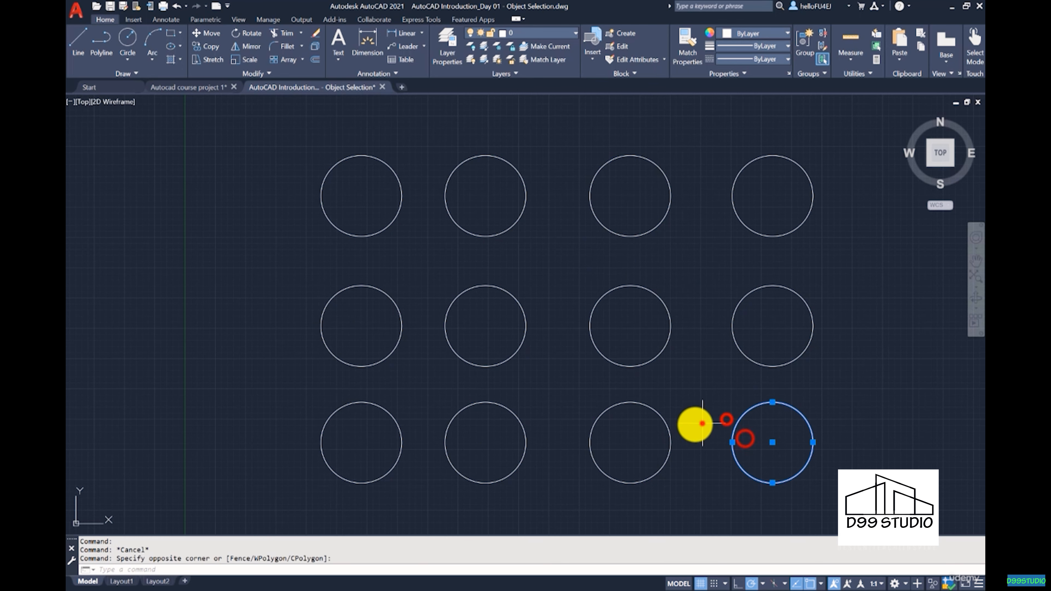
pyautogui.moveTo(605, 404); pyautogui.dragTo(587, 421)
pyautogui.click(713, 471)
pyautogui.click(307, 157)
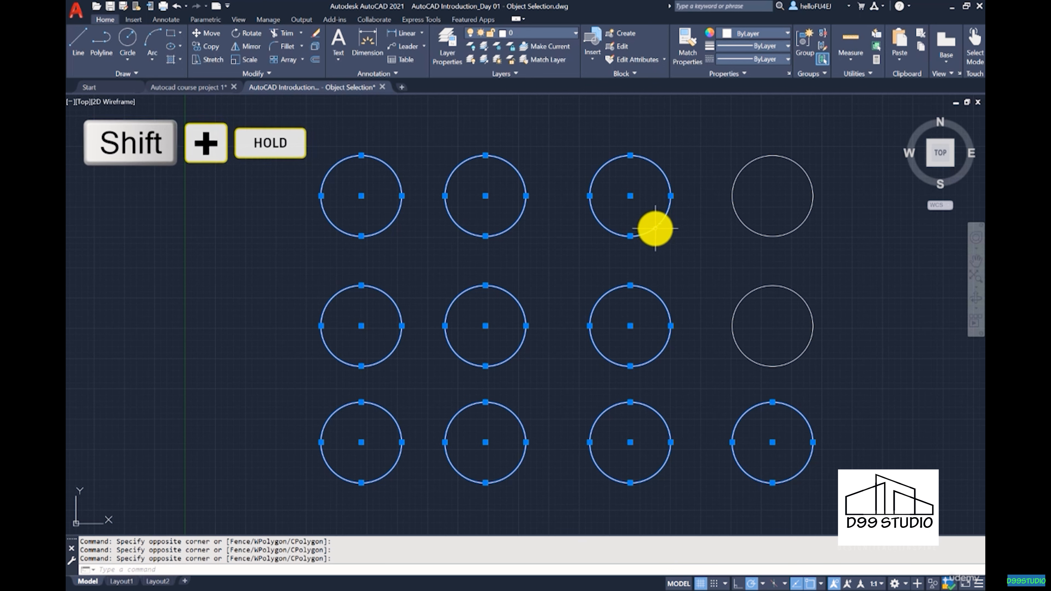
# - Remove the first three top-row circles and the first middle-row circle from the selection, and clear the remaining selection
pyautogui.keyDown('shift'); pyautogui.click(651, 230); pyautogui.keyUp('shift')
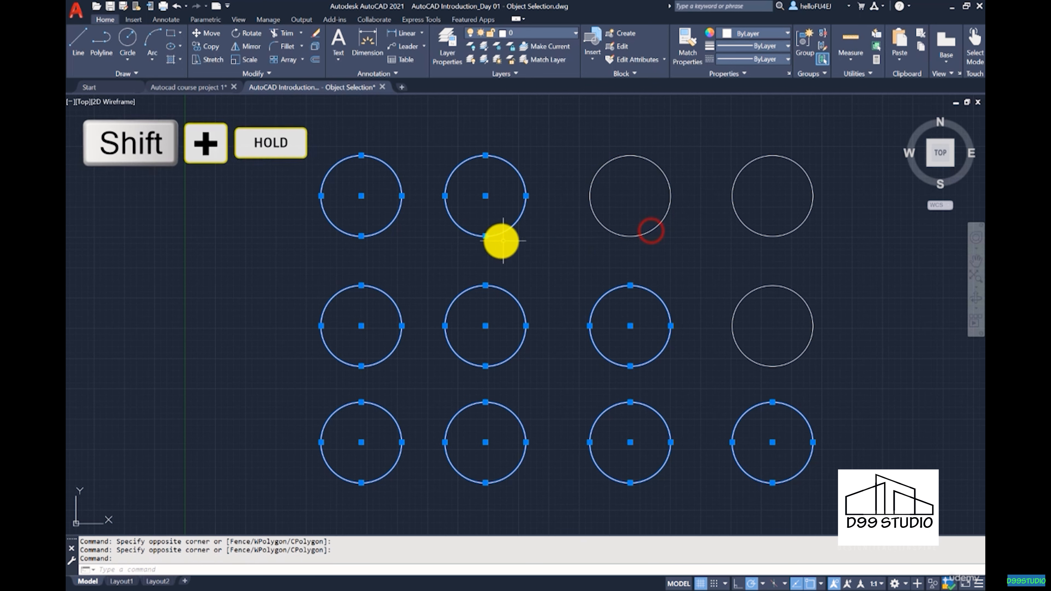
pyautogui.keyDown('shift'); pyautogui.click(498, 234); pyautogui.keyUp('shift')
pyautogui.keyDown('shift'); pyautogui.click(375, 235); pyautogui.keyUp('shift')
pyautogui.keyDown('shift'); pyautogui.click(384, 294); pyautogui.keyUp('shift')
pyautogui.press('Escape')
pyautogui.press('Escape')
# - Close the Object Selection drawing without saving its changes
pyautogui.click(382, 87)
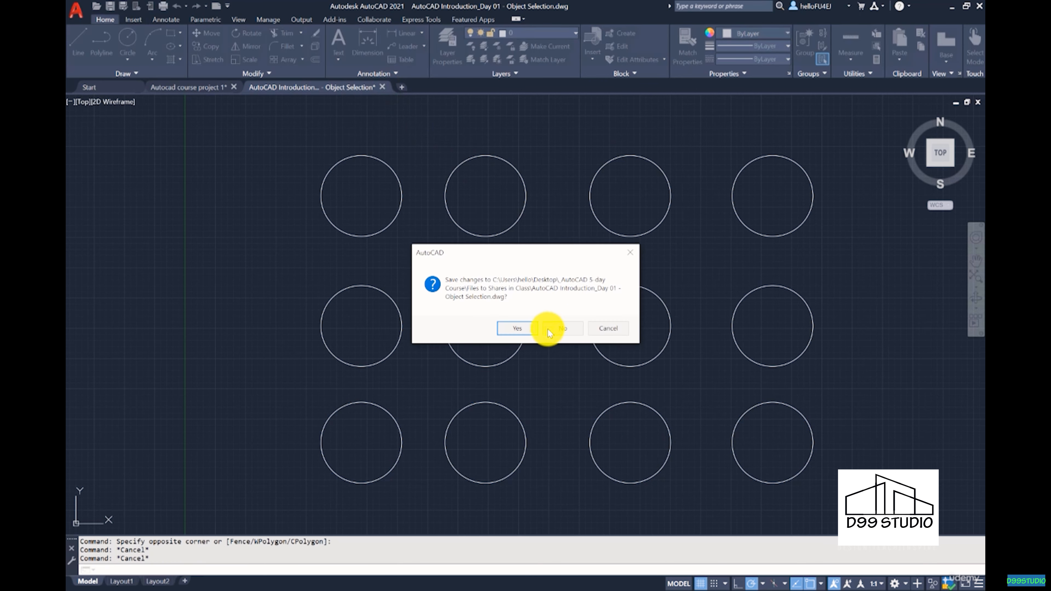
pyautogui.click(557, 335)
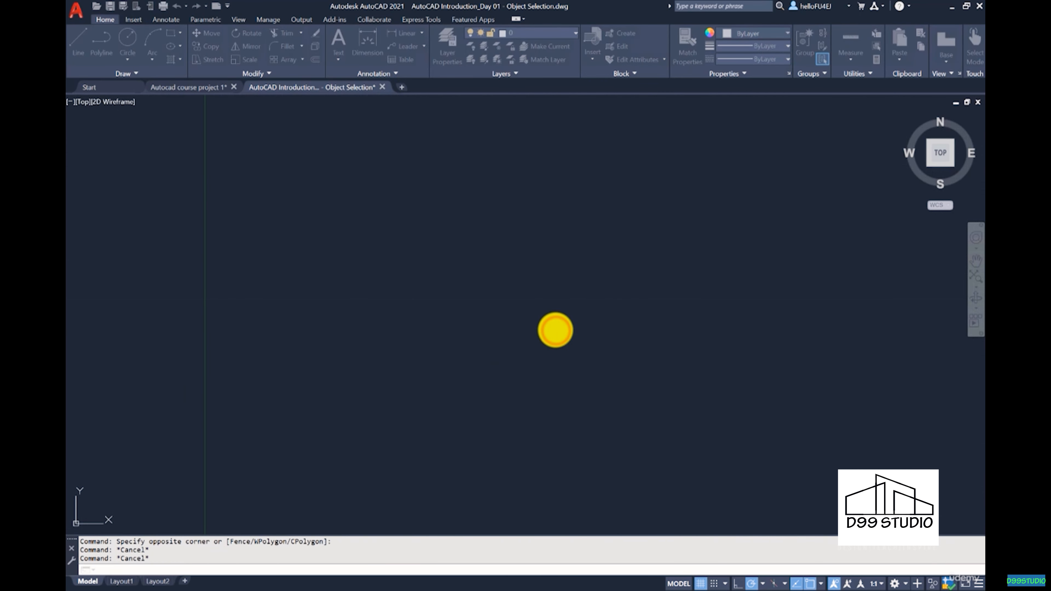